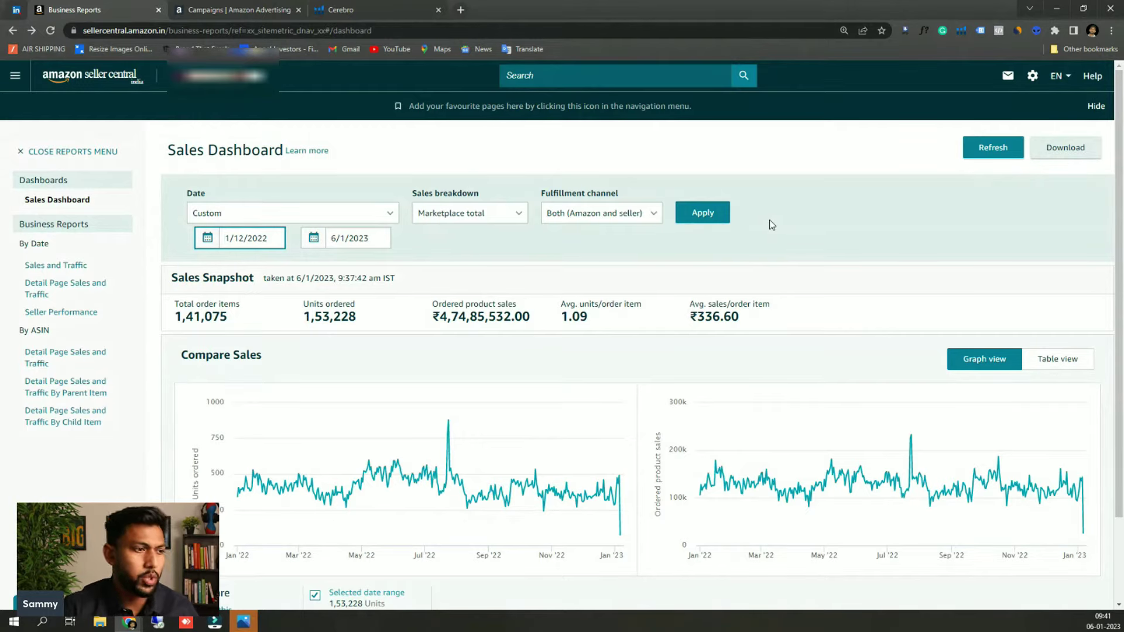
- Apply the 1/12/2022–6/1/2023 range and highlight the ₹43,26,041.00 ordered product sales total
left_click(701, 213)
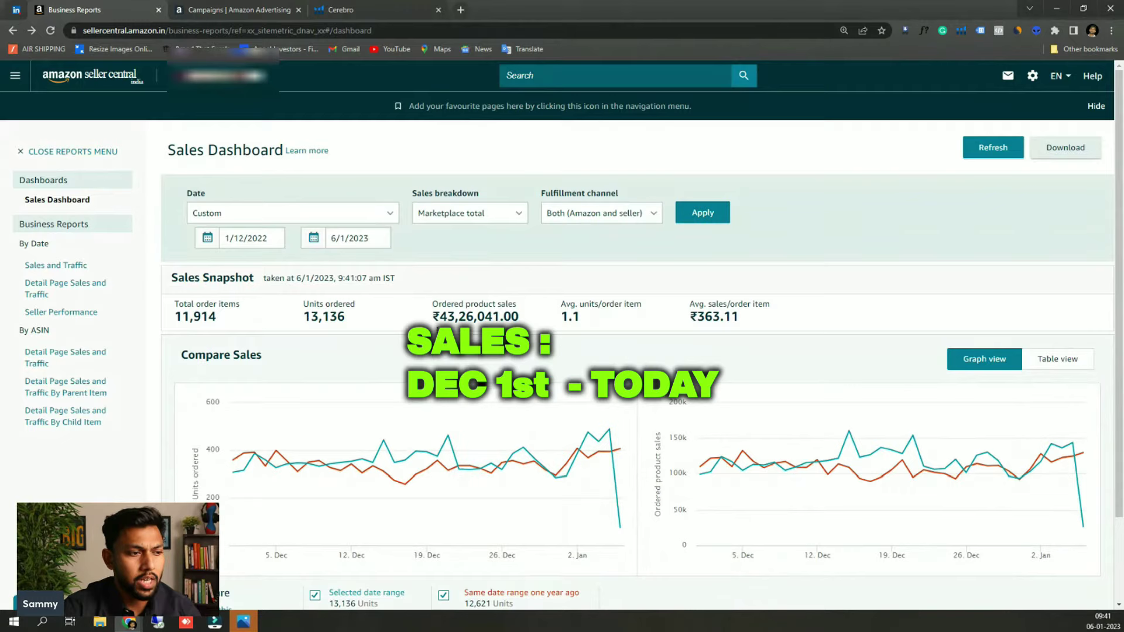
left_click_drag(440, 319, 520, 321)
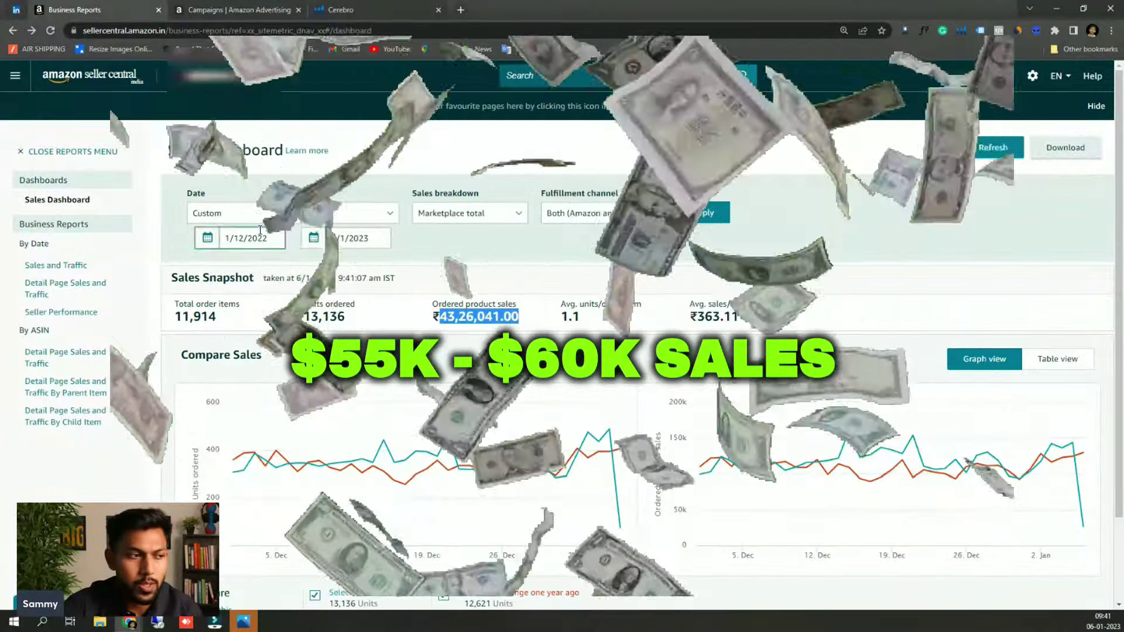
left_click(232, 238)
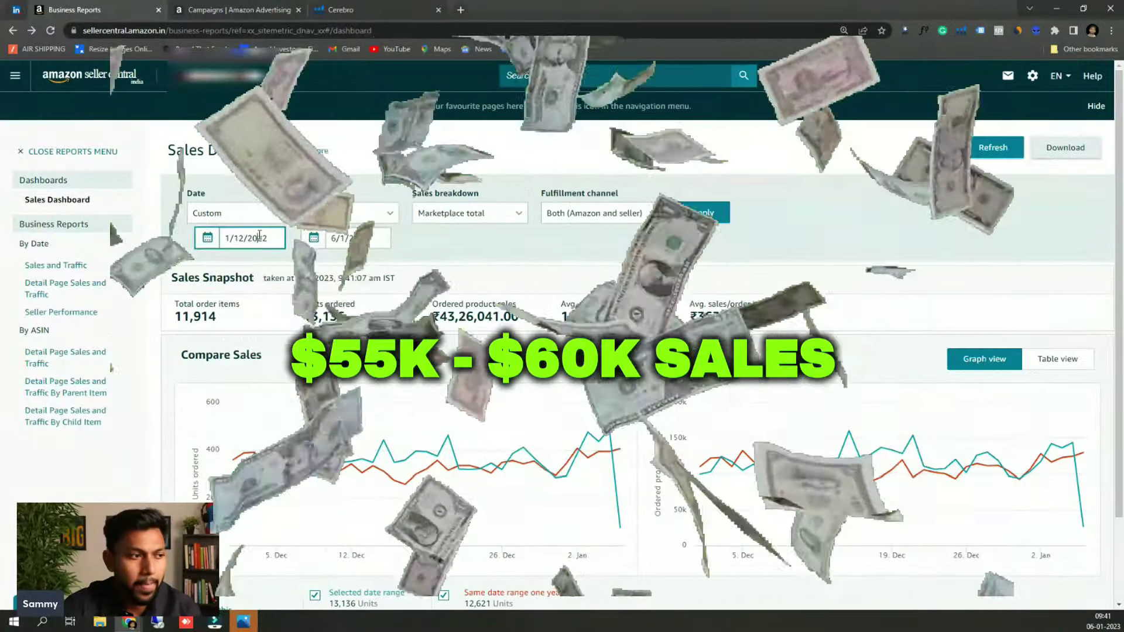
- Move the start date back to 1 January 2022 and recalculate, showing ₹4,74,85,920.00 in sales
left_click(208, 261)
left_click(208, 261)
left_click(208, 261)
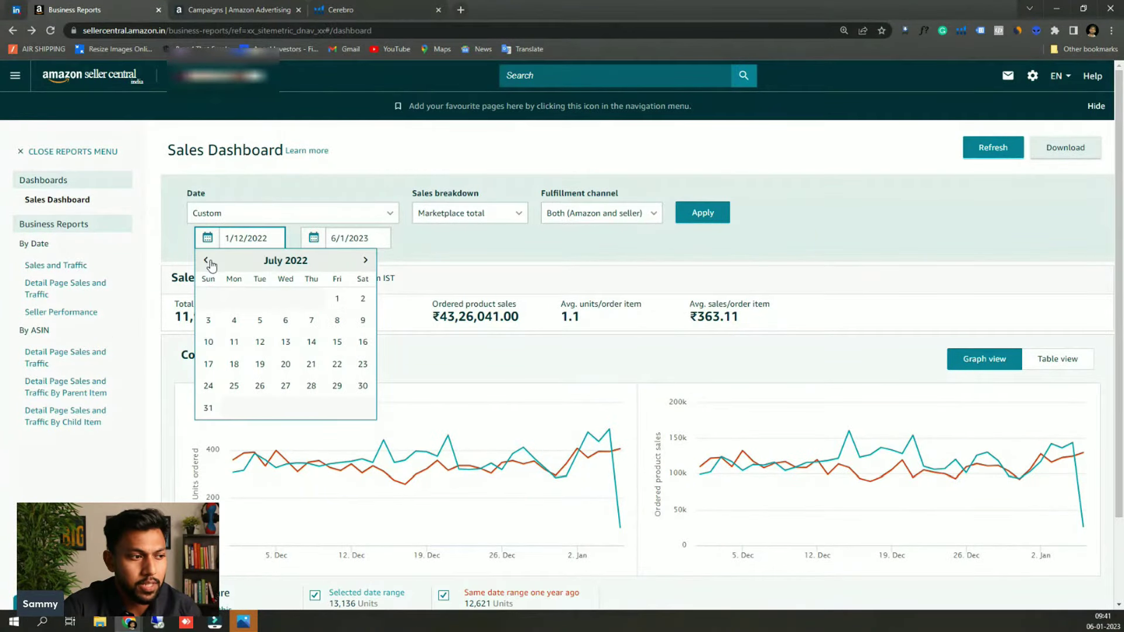
left_click(208, 260)
left_click(208, 260)
left_click(207, 261)
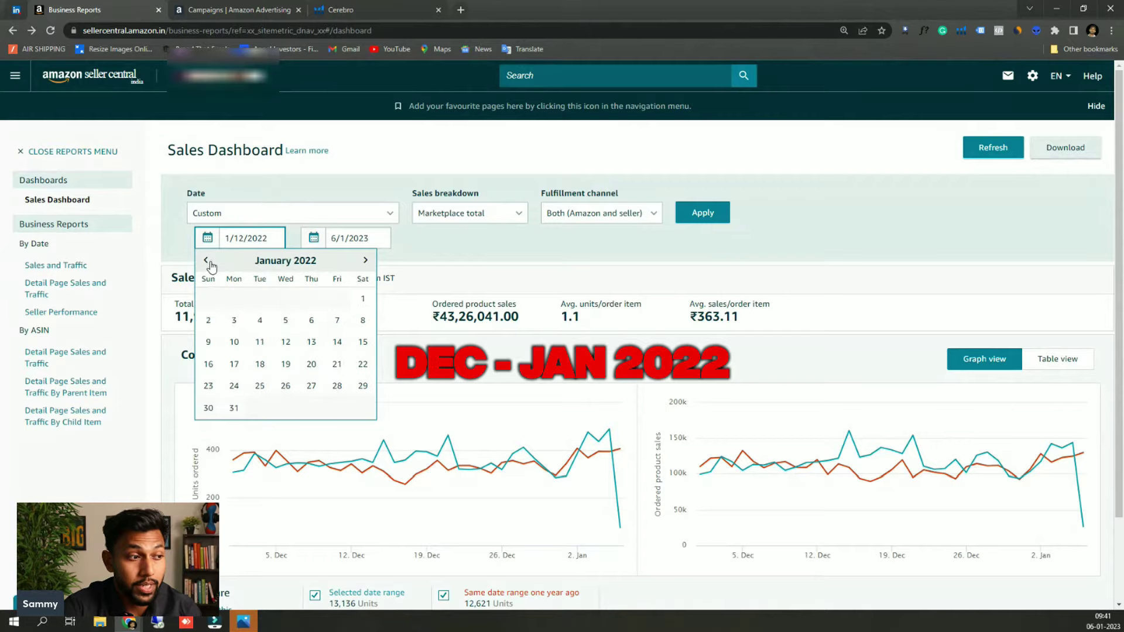
left_click(365, 260)
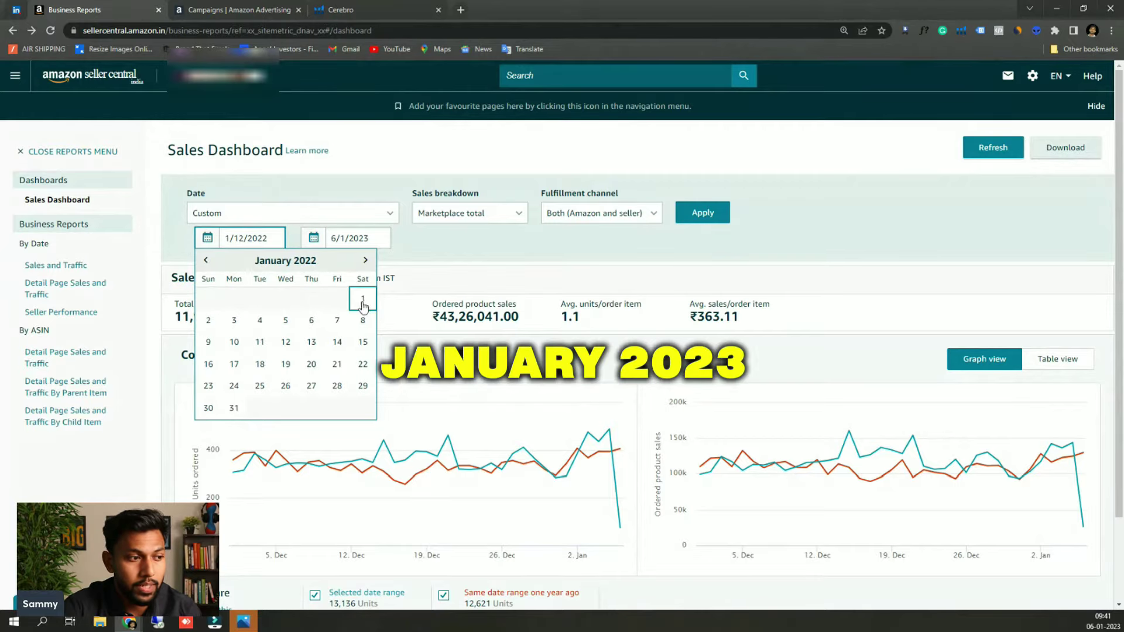
left_click(362, 299)
left_click(707, 215)
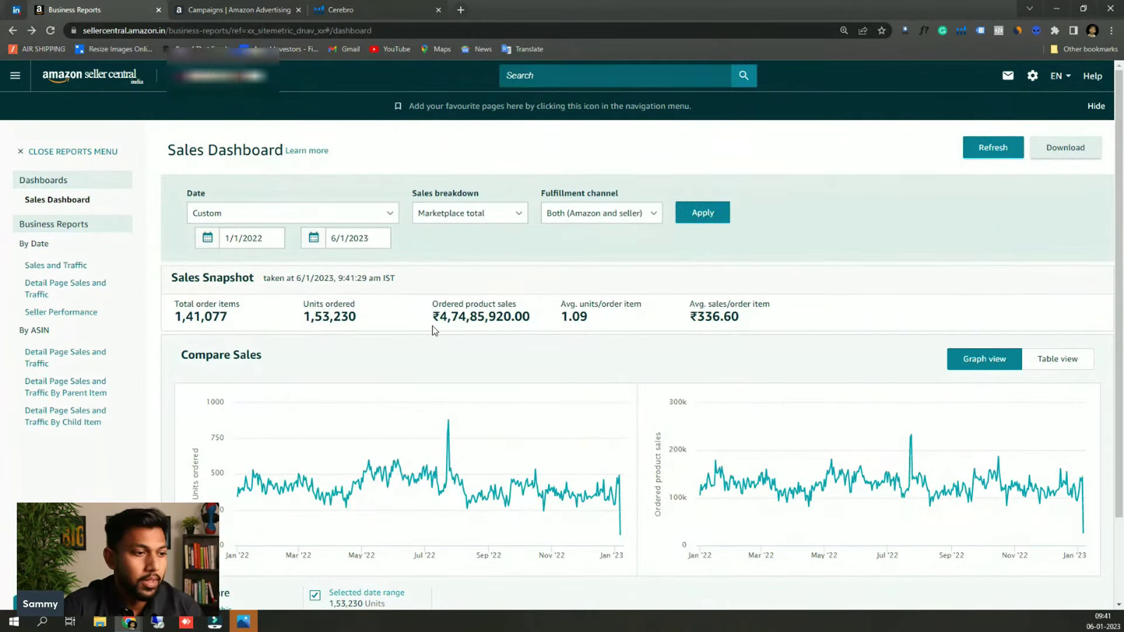
left_click(232, 11)
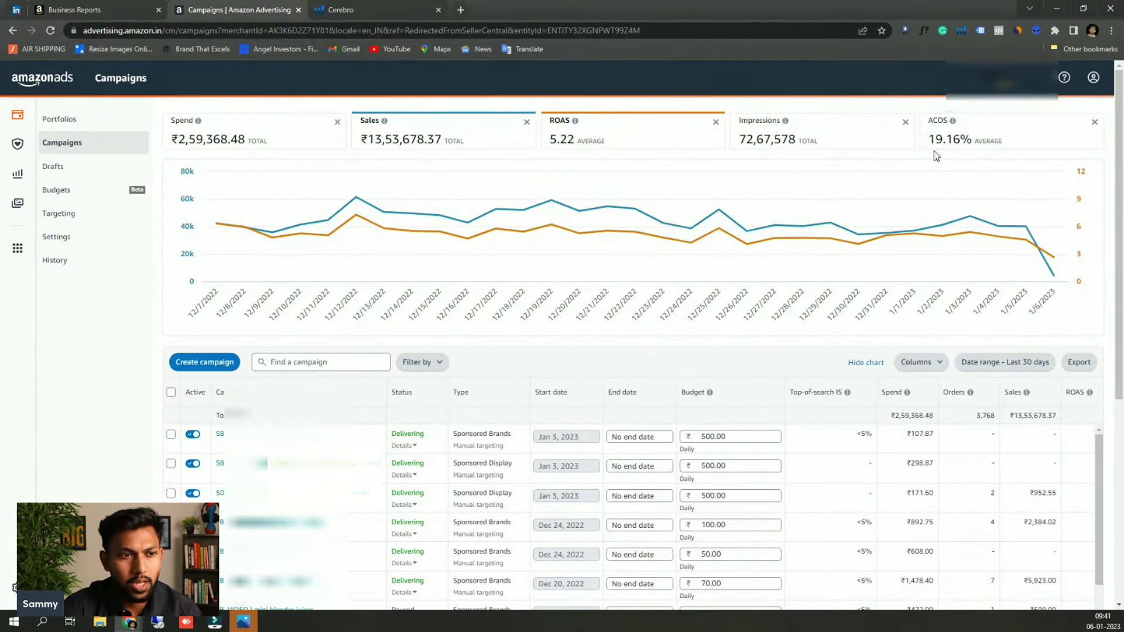
- After checking the 19.16% ACOS, go to Helium 10's Cerebro keyword report
left_click(377, 12)
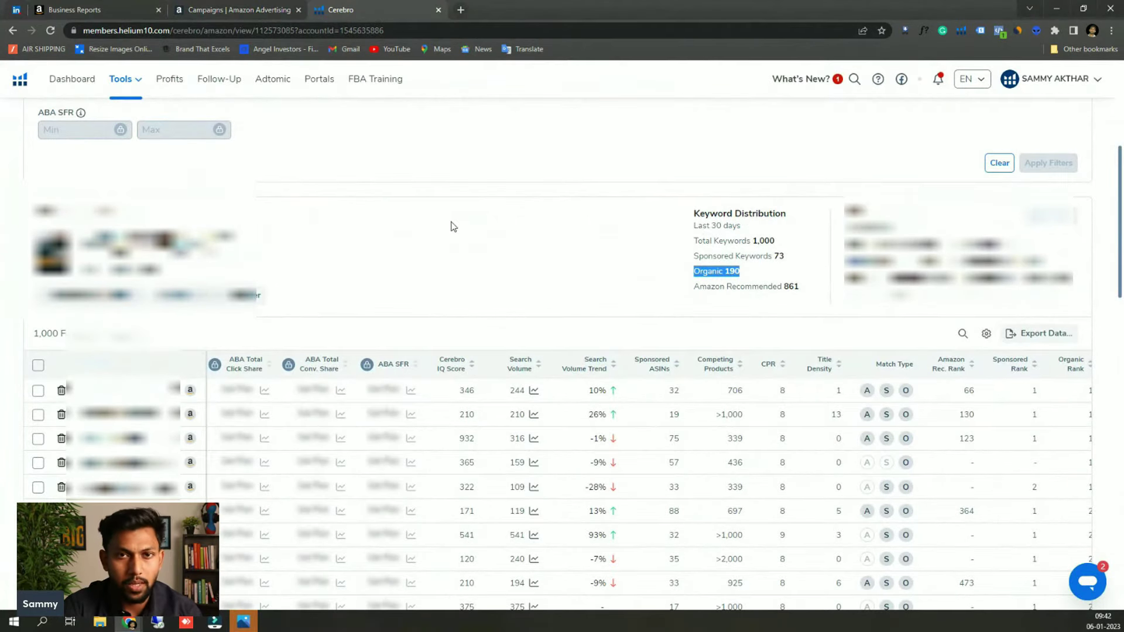
left_click_drag(694, 255, 796, 261)
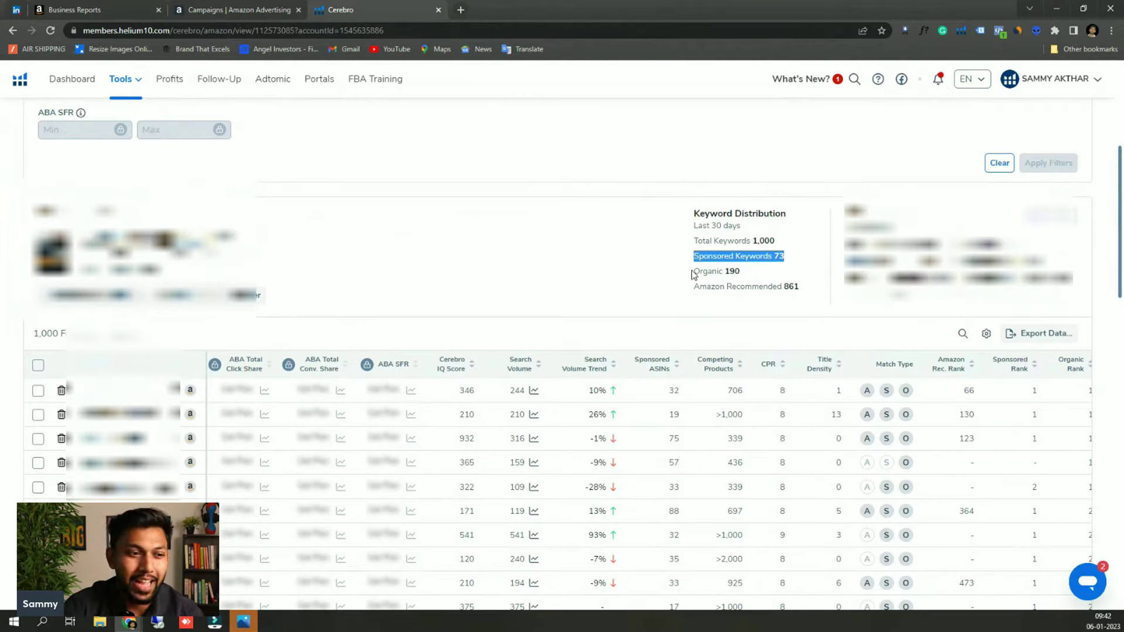
left_click_drag(693, 271, 740, 270)
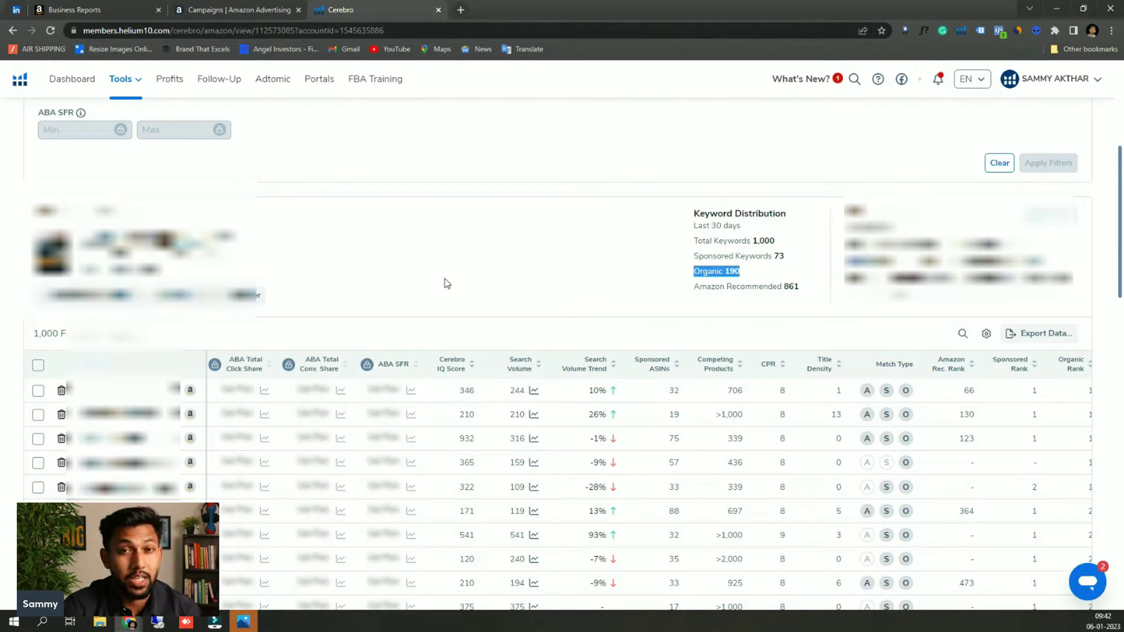
left_click(677, 265)
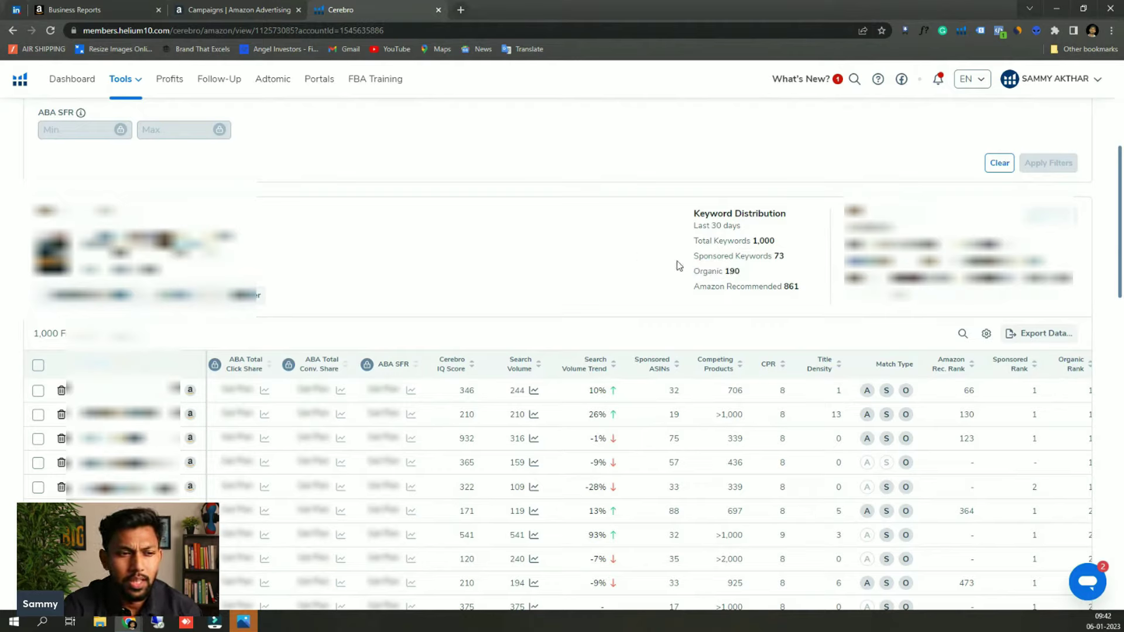